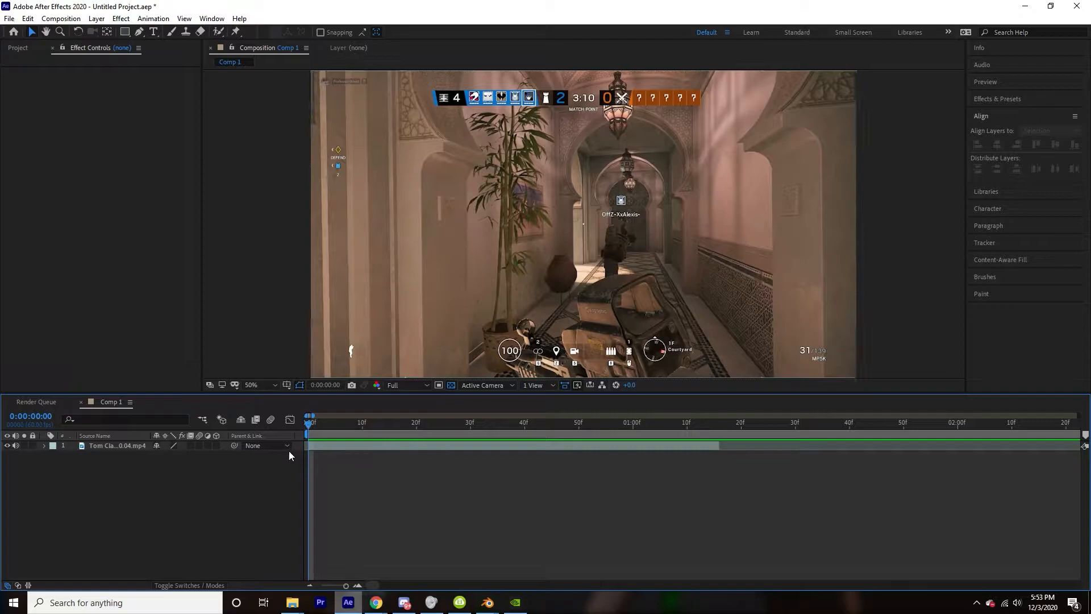
Open the gameplay clip's layer in its own viewer and start a Track Motion tracker on it.
double_click(351, 446)
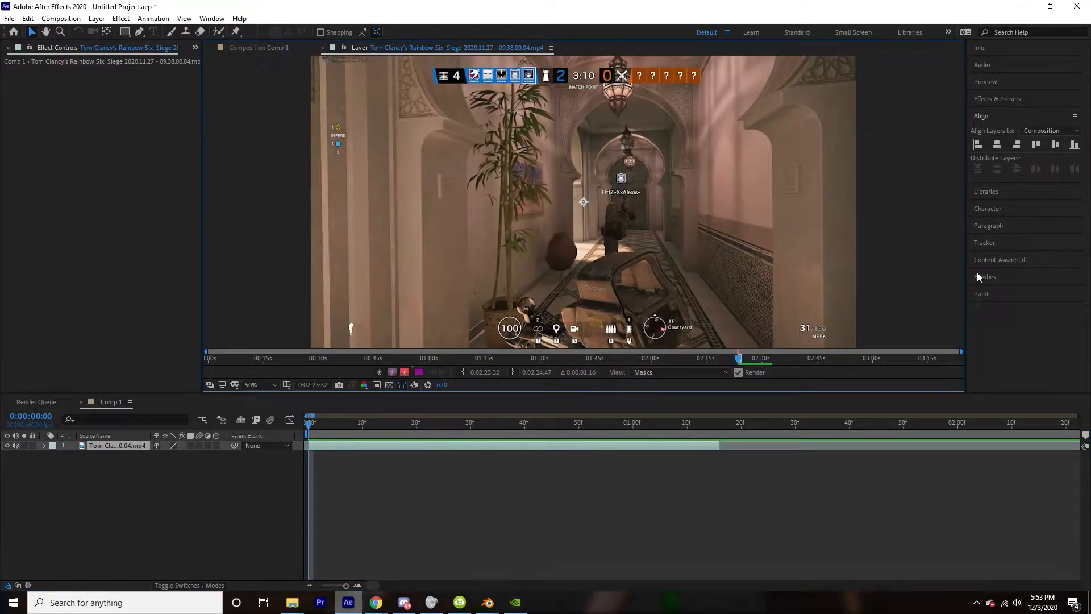
left_click(988, 242)
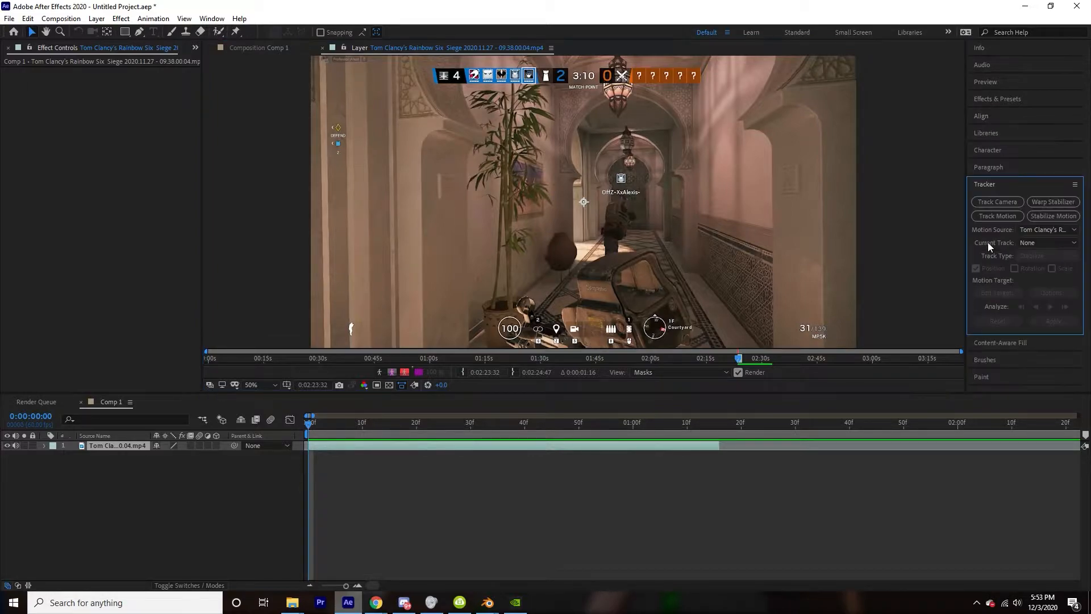
left_click(1004, 219)
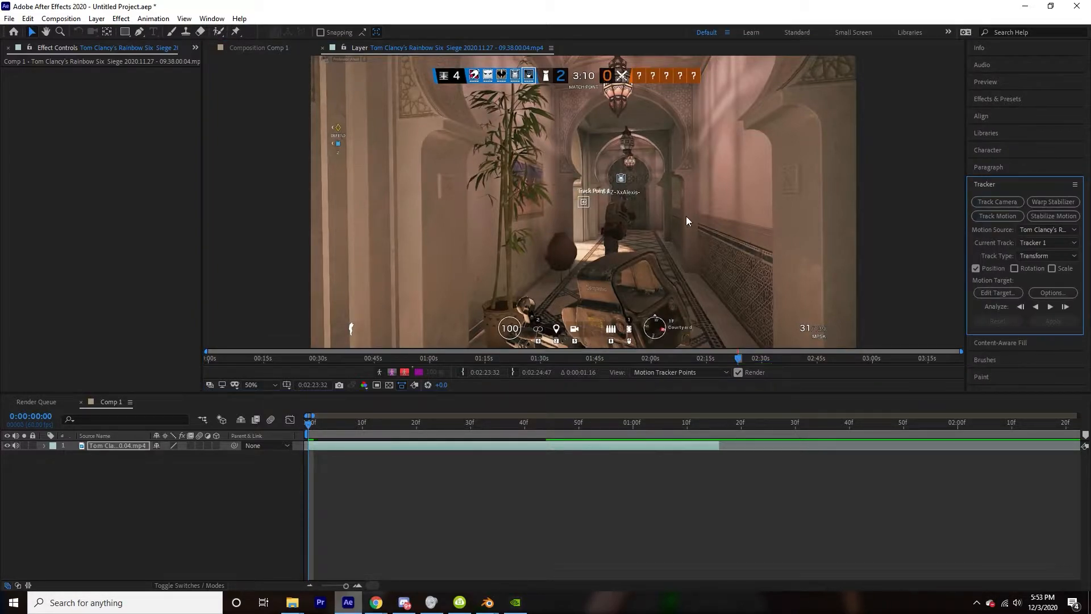
Place Track Point 1 over the backpack icon above the teammate, with its attach point near the icon's upper-right corner.
scroll(634, 187, "up", 3)
left_click_drag(618, 197, 440, 169)
scroll(452, 166, "down", 1)
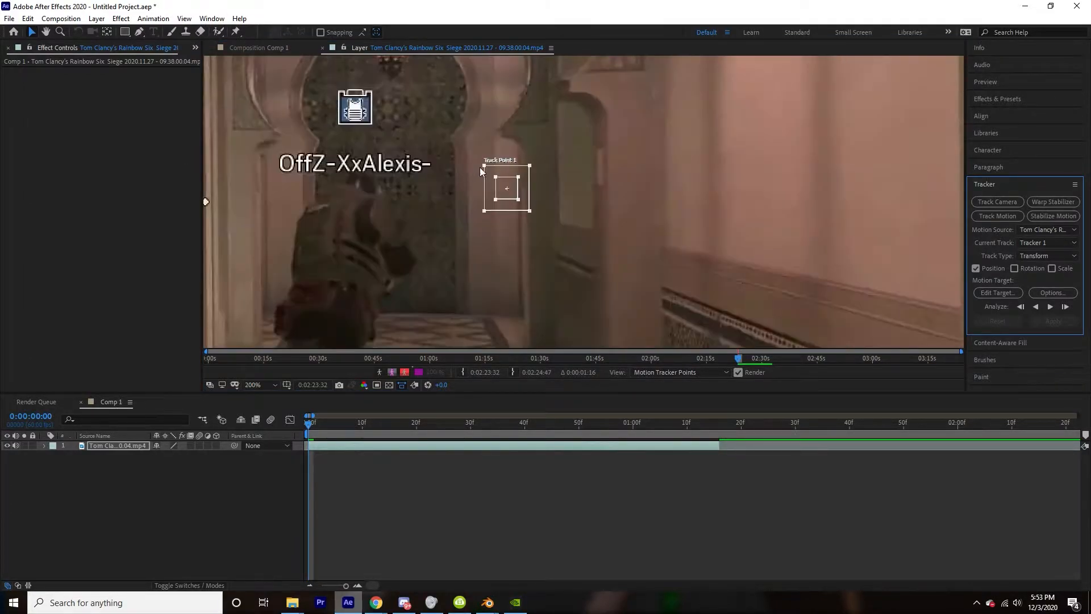
left_click_drag(528, 176, 374, 96)
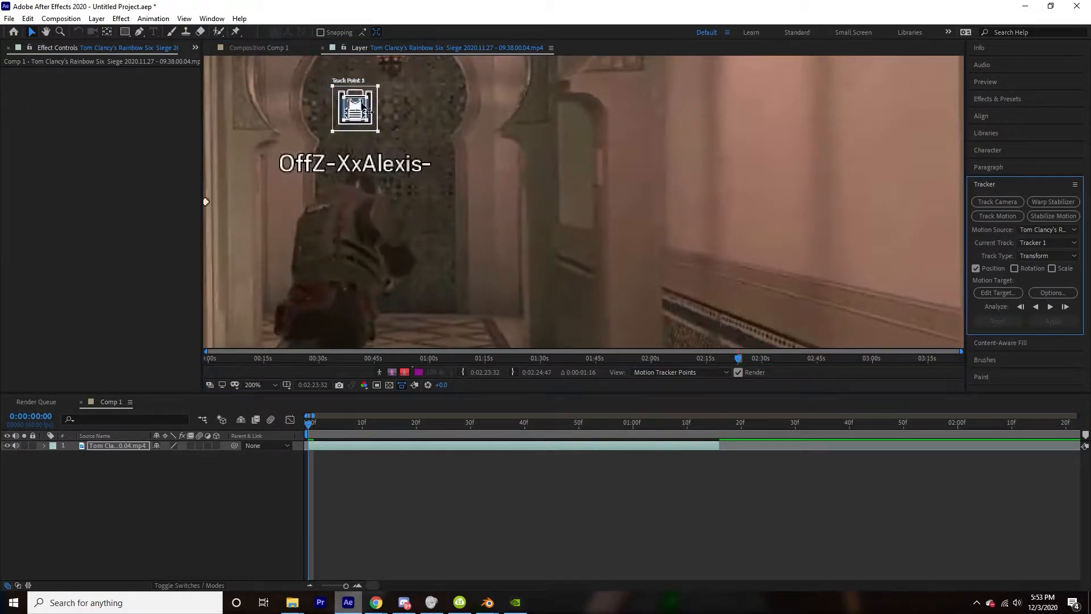
left_click_drag(376, 110, 385, 92)
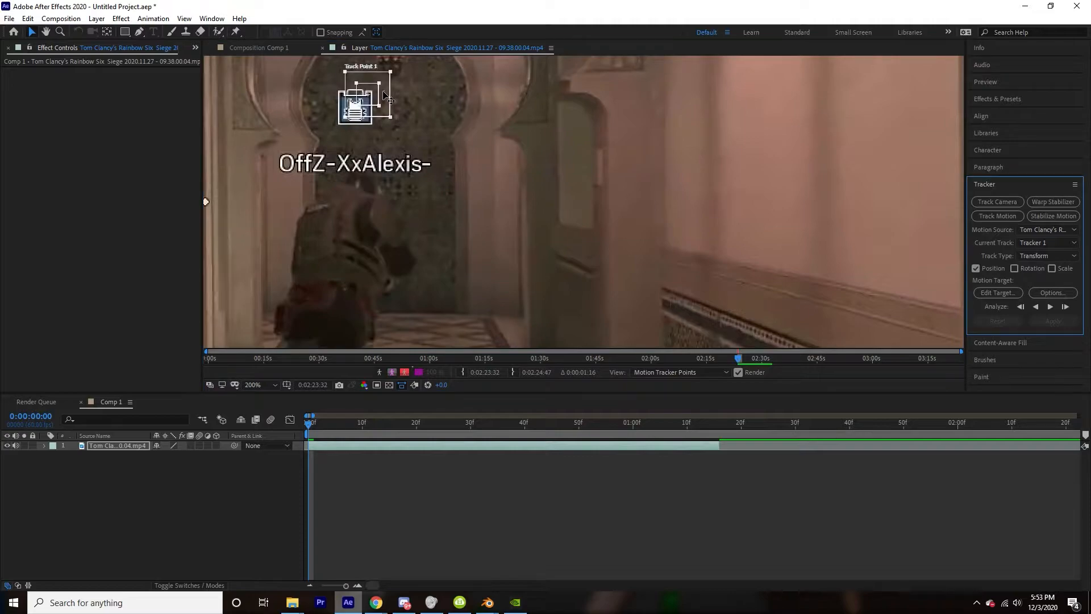
Enlarge Track Point 1's search region so it surrounds the whole backpack icon.
scroll(393, 80, "down", 1)
scroll(392, 83, "up", 1)
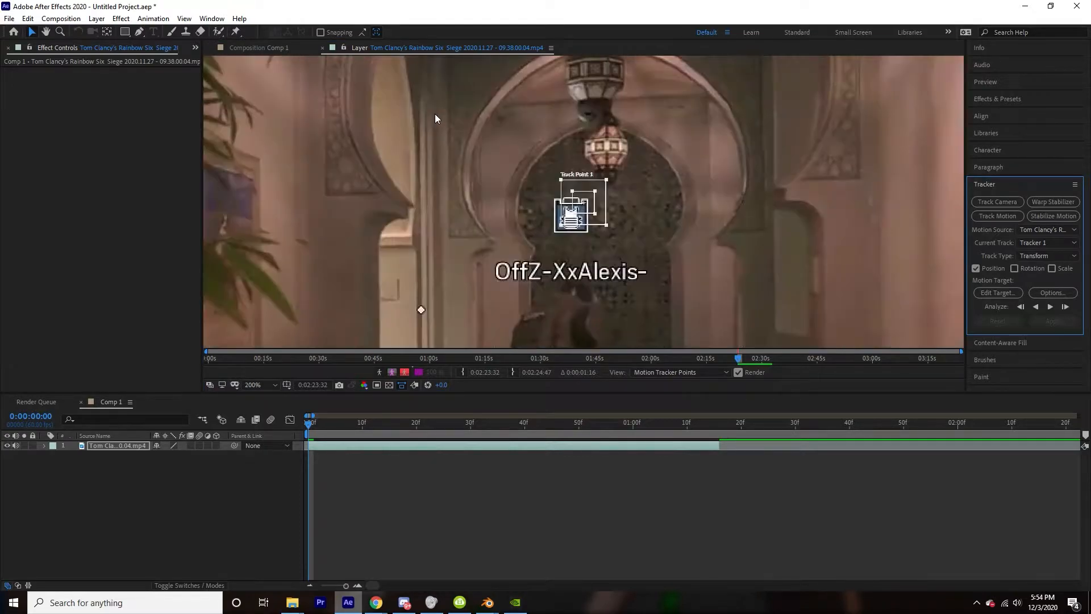
scroll(578, 223, "up", 2)
left_click_drag(606, 223, 673, 286)
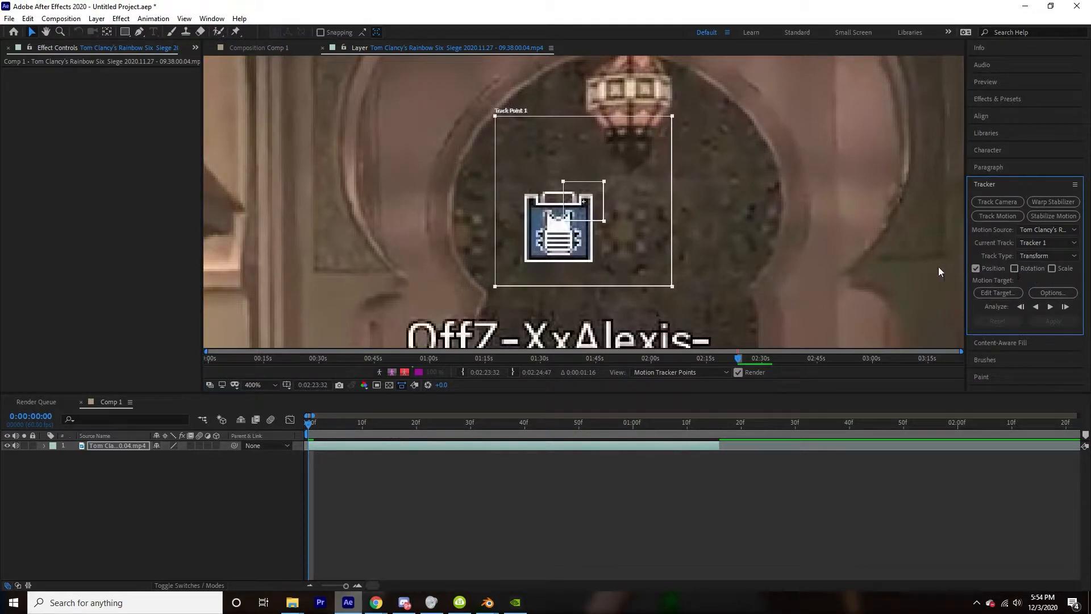
Try tracking rotation and scale too, with Track Point 2 on the arch edge beside the icon, analyzing forward.
key("comma")
left_click(1014, 269)
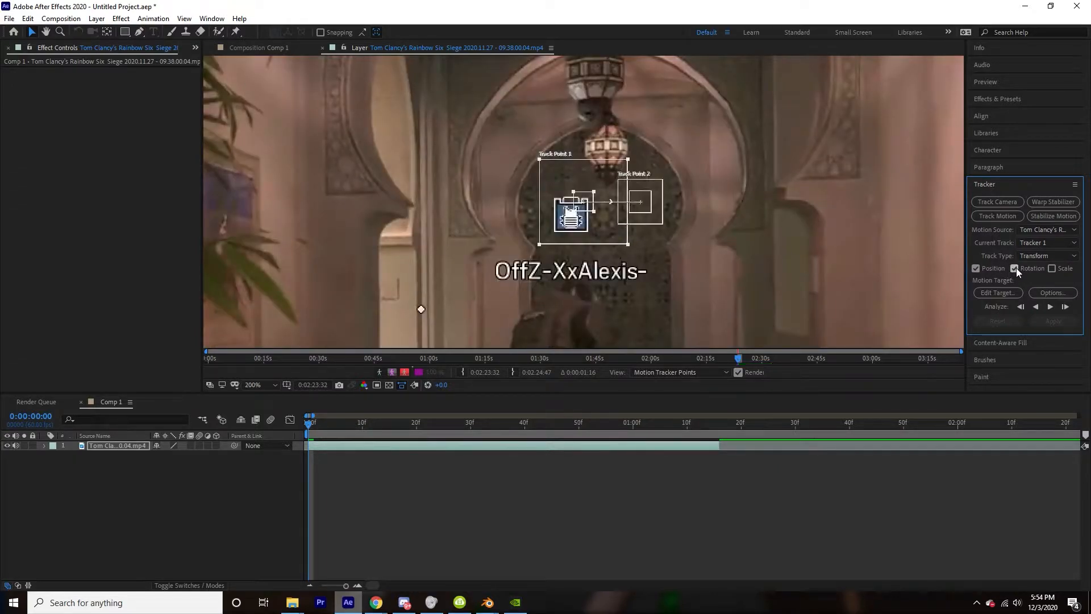
left_click_drag(647, 204, 500, 219)
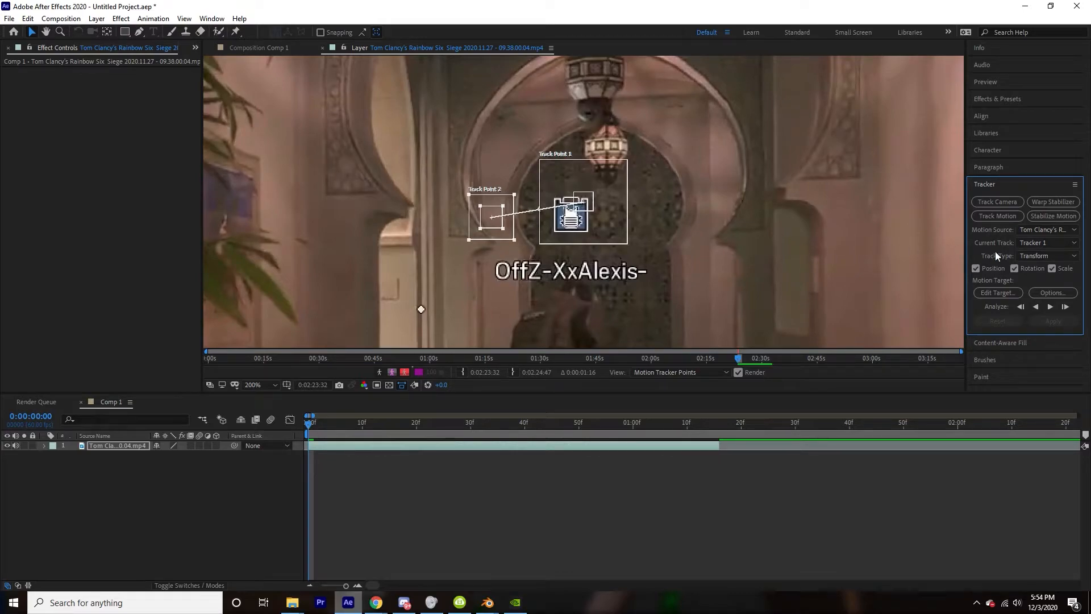
left_click(1052, 269)
left_click(1049, 308)
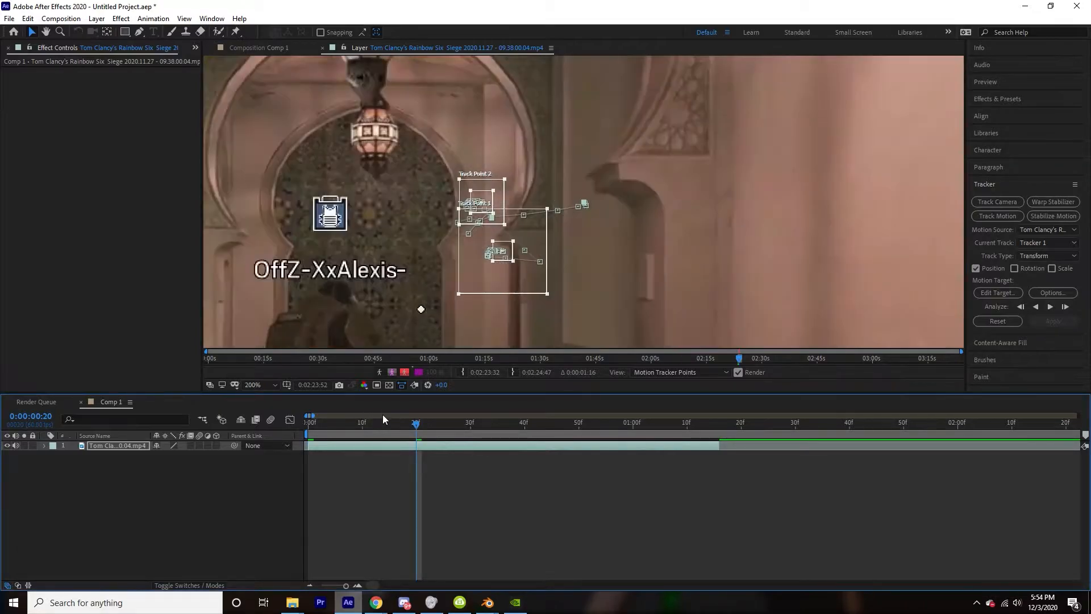
Return to the first frame, turn off rotation and scale tracking, and remove the existing tracker from the clip layer.
left_click_drag(369, 421, 310, 422)
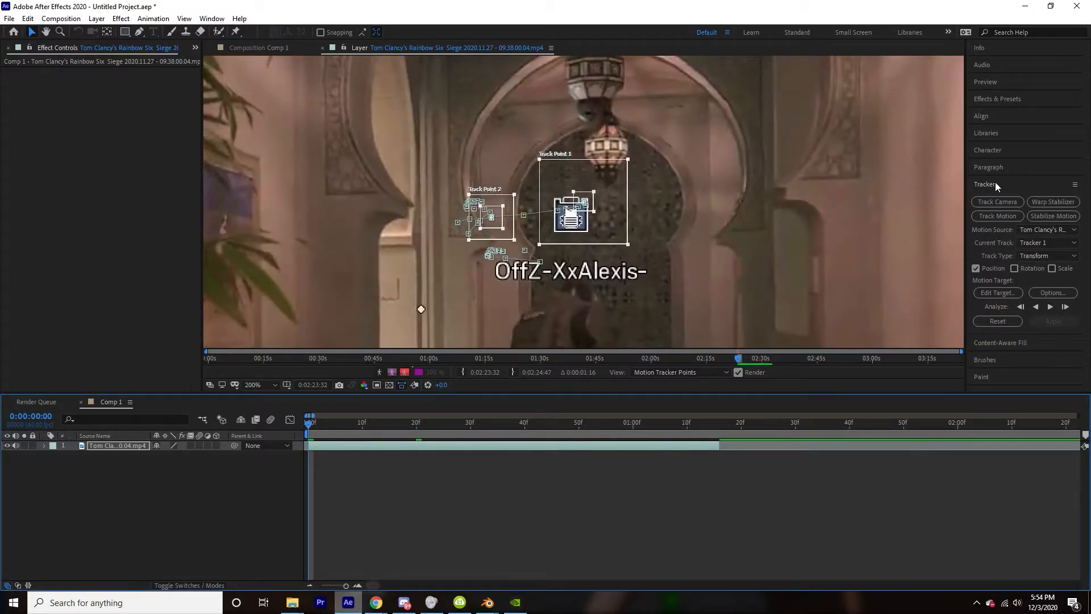
left_click(1032, 238)
left_click(1035, 270)
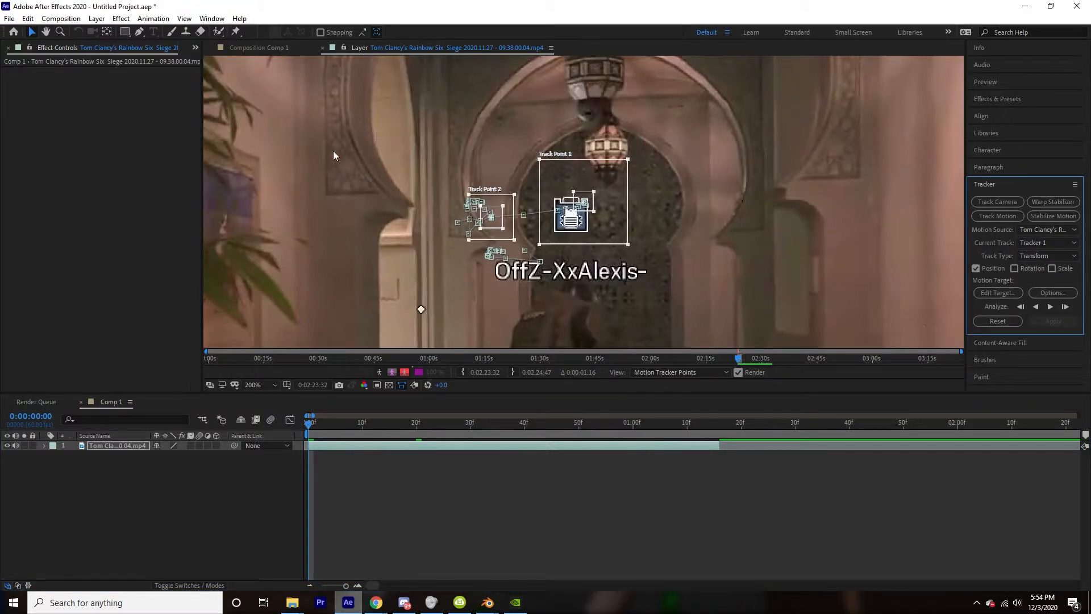
left_click(44, 446)
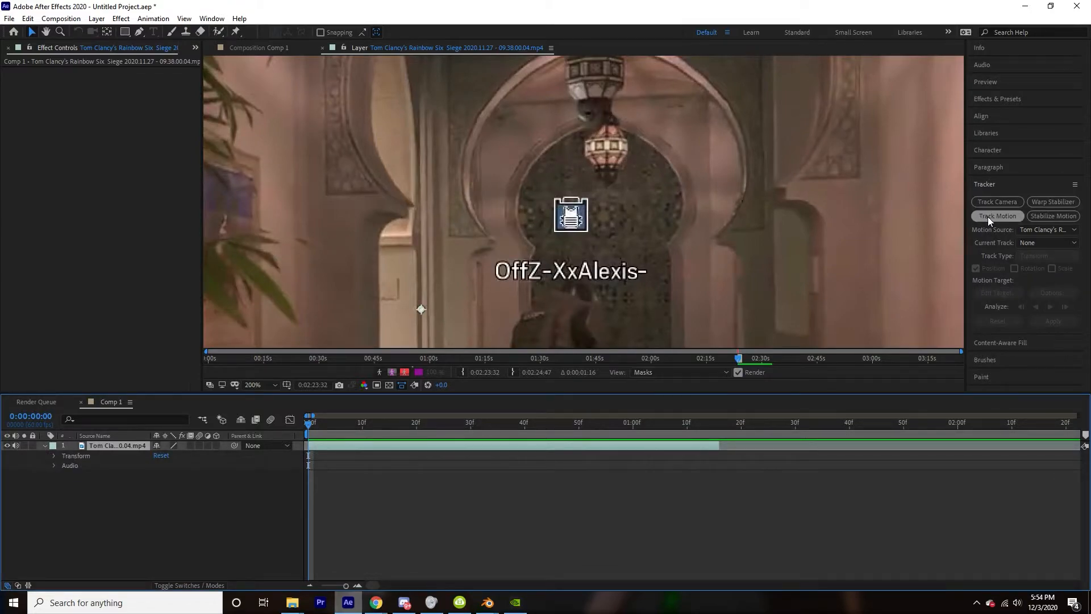
Start a new position tracker on the clip and place Track Point 1 at the backpack icon's lower-left corner.
left_click(996, 216)
scroll(629, 200, "up", 3)
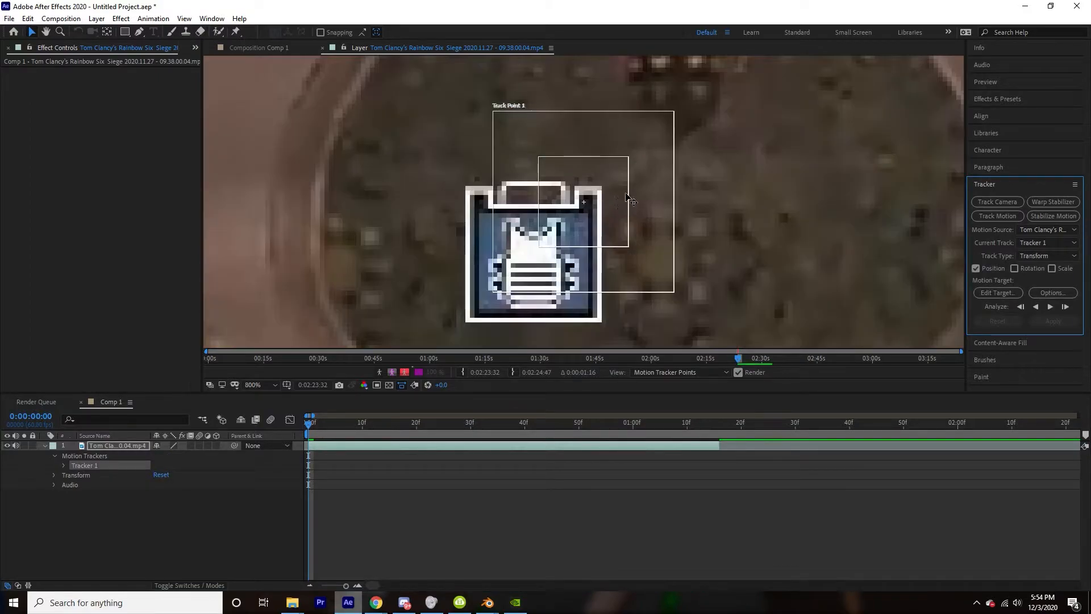
left_click_drag(626, 197, 510, 312)
scroll(547, 274, "down", 3)
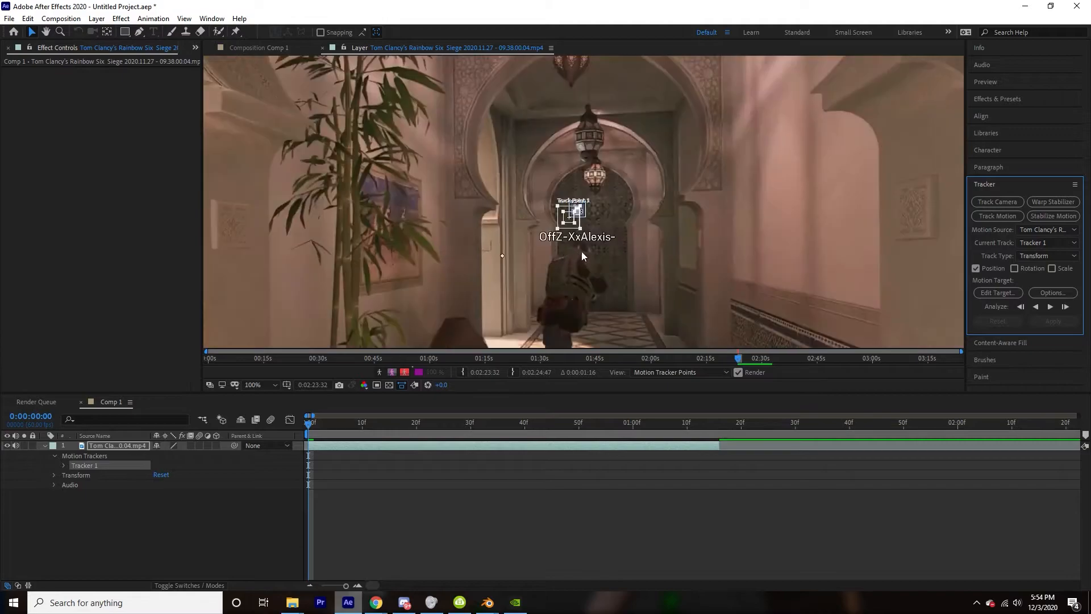
Widen Track Point 1's search region around the backpack icon and analyze the motion forward.
scroll(581, 256, "up", 4)
left_click_drag(637, 249, 683, 263)
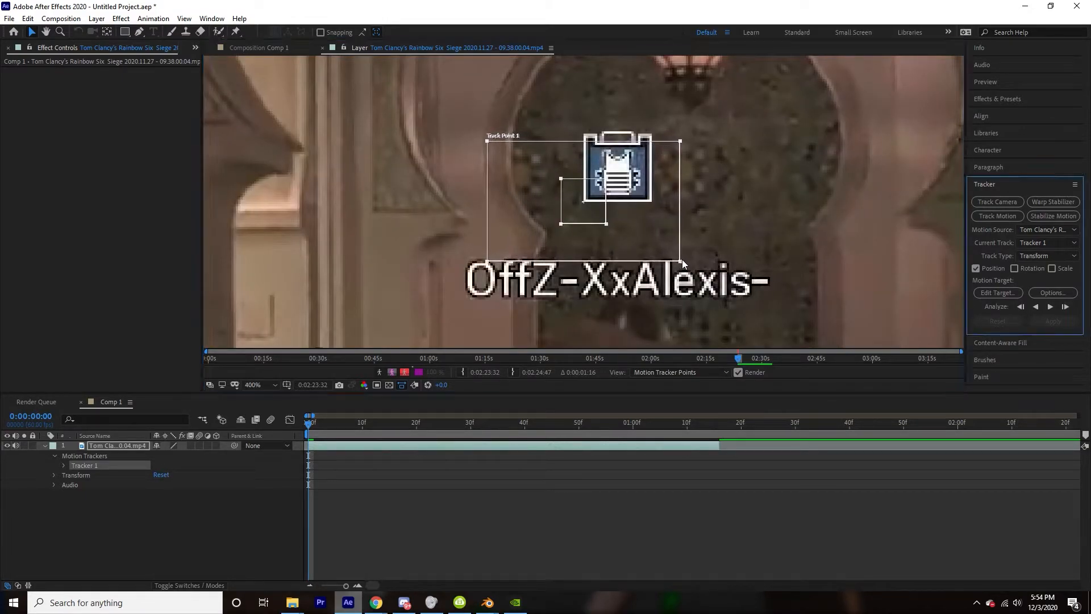
left_click(1050, 308)
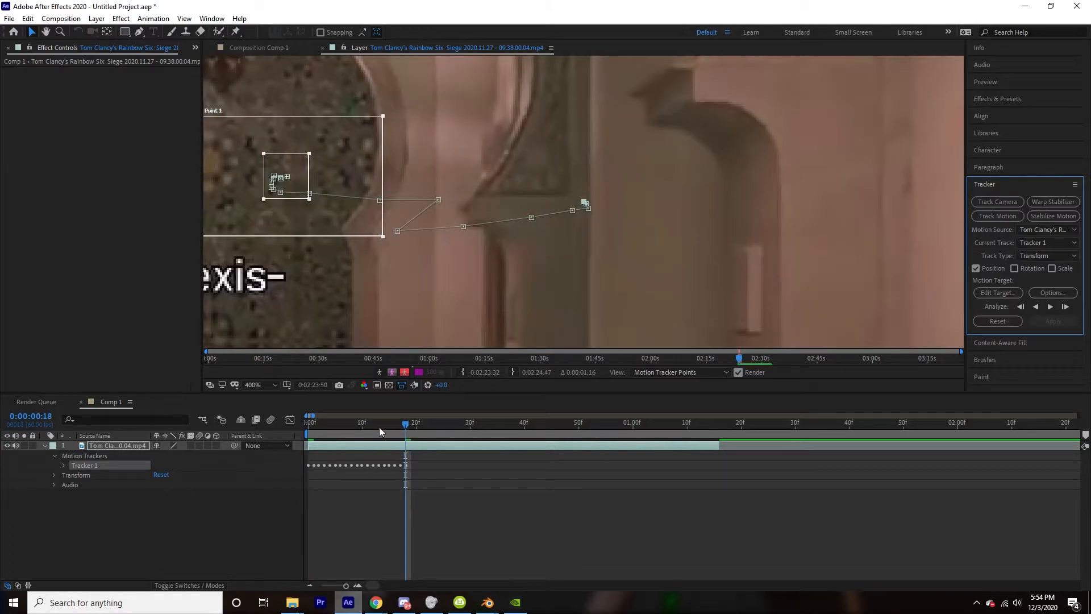
Go back to frame 7, where the track drifts, and reposition Track Point 1 on the icon's lower-left corner.
left_click_drag(380, 427, 335, 441)
key("Page_Down")
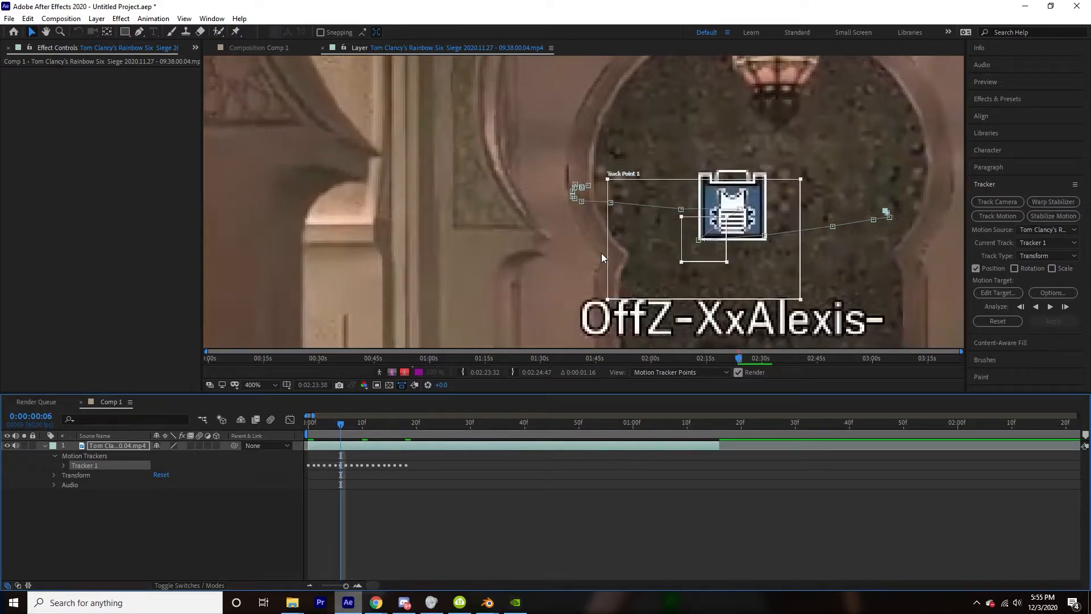
key("Page_Down")
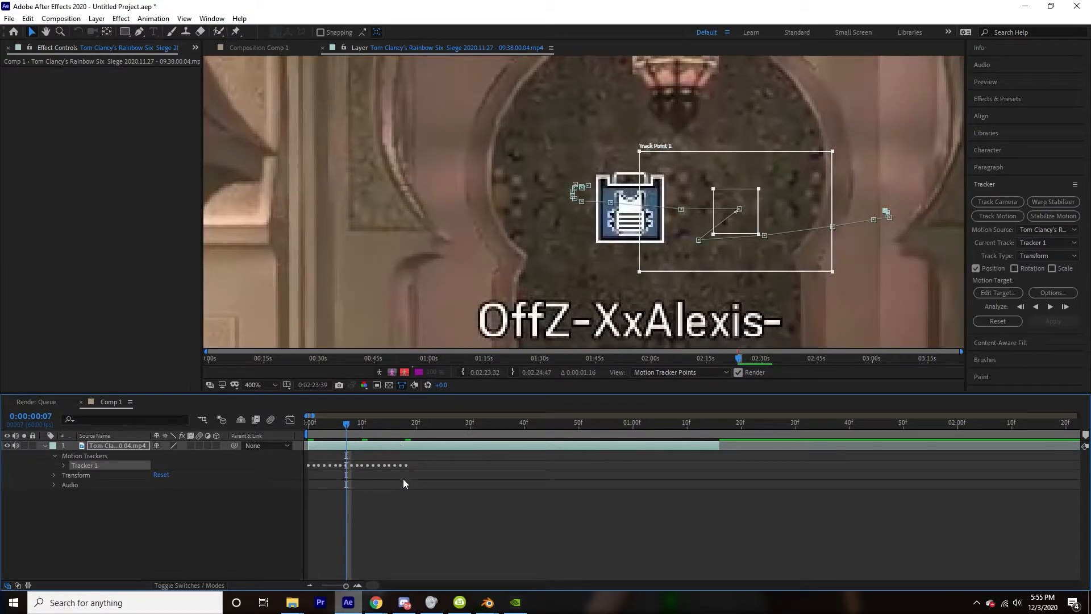
key("equal")
key("equal")
key("equal")
left_click_drag(743, 486, 354, 462)
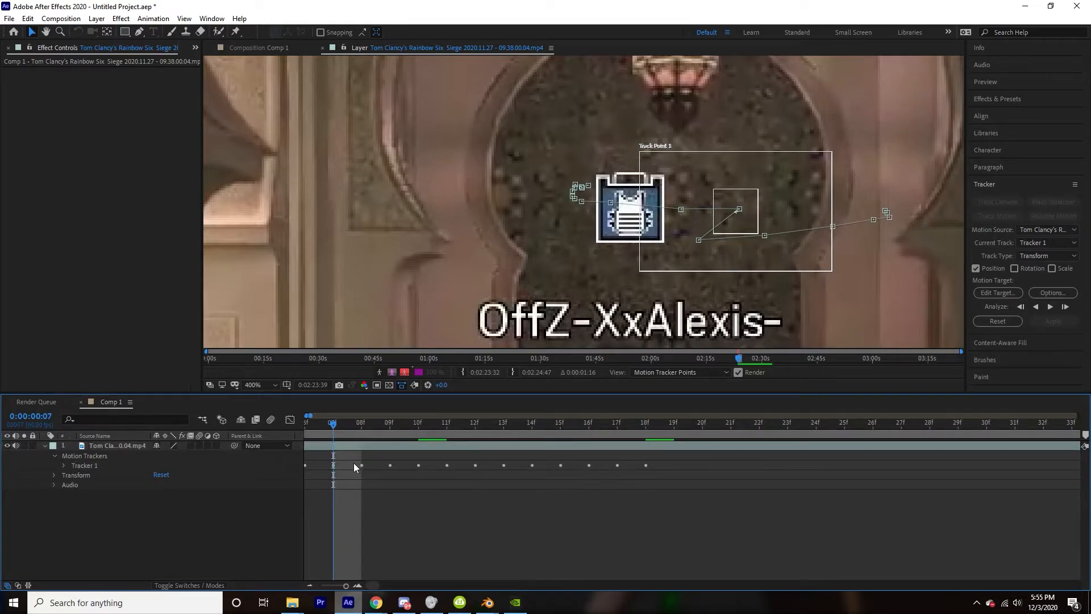
left_click(421, 445)
left_click_drag(789, 256, 665, 287)
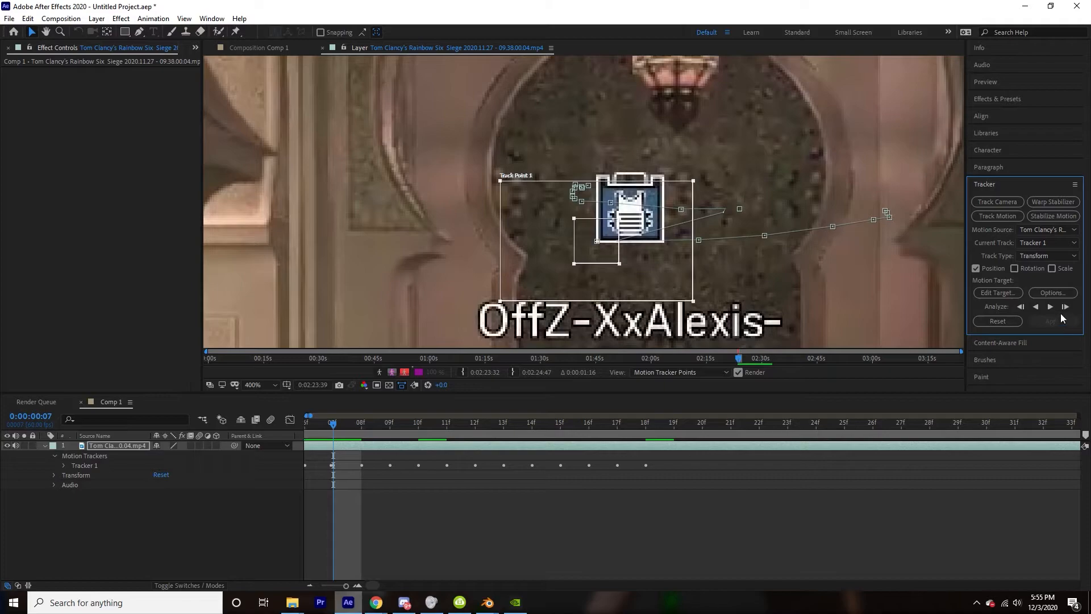
Analyze the motion forward from frame 7 to the end of the clip, finishing back at the first frame.
left_click(1051, 306)
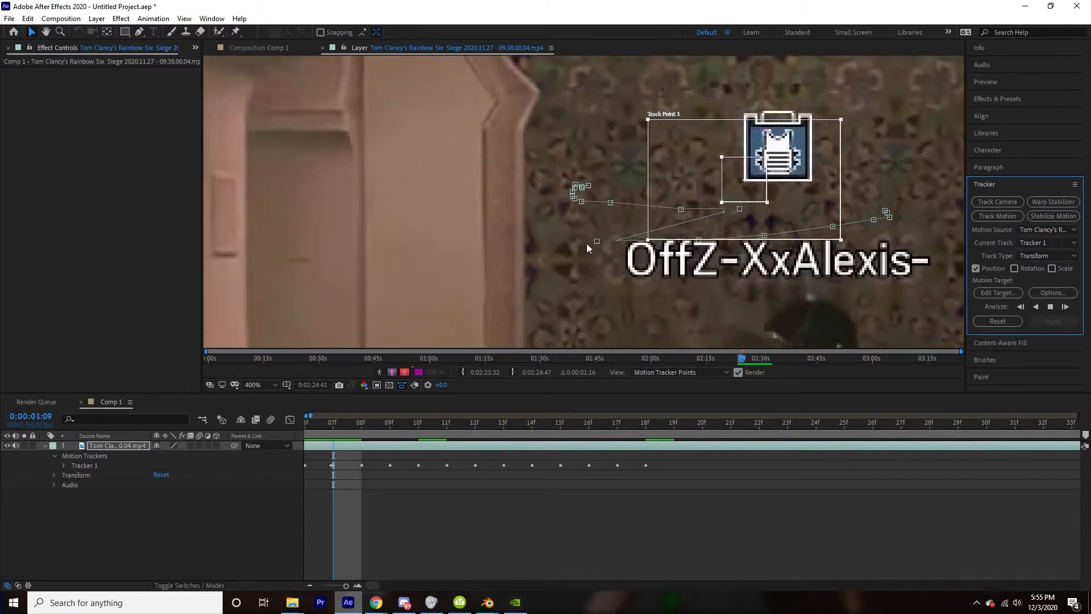
scroll(681, 312, "down", 6)
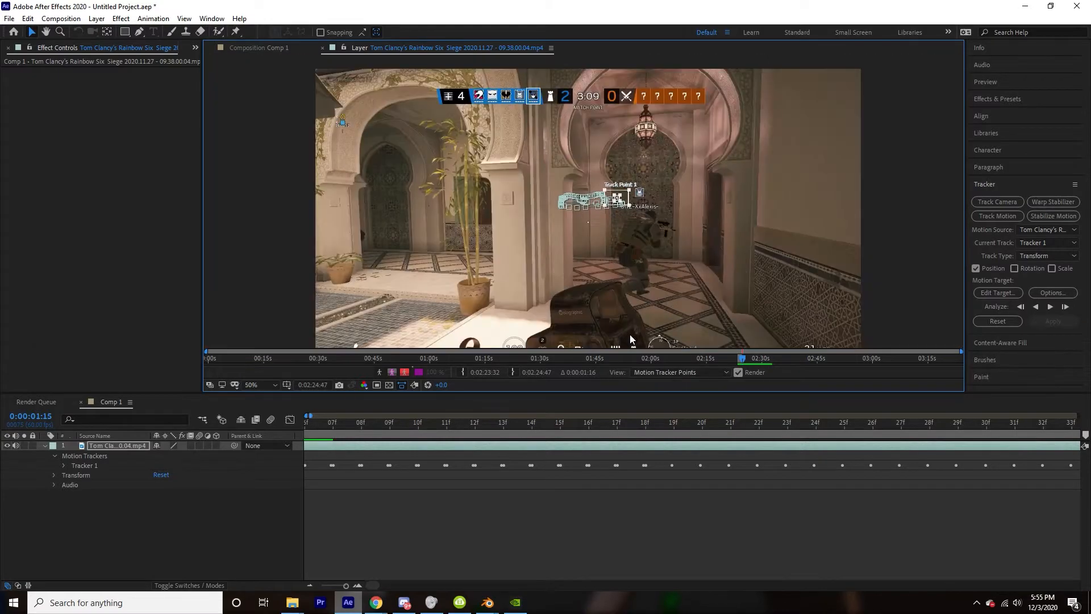
left_click_drag(439, 432, 292, 434)
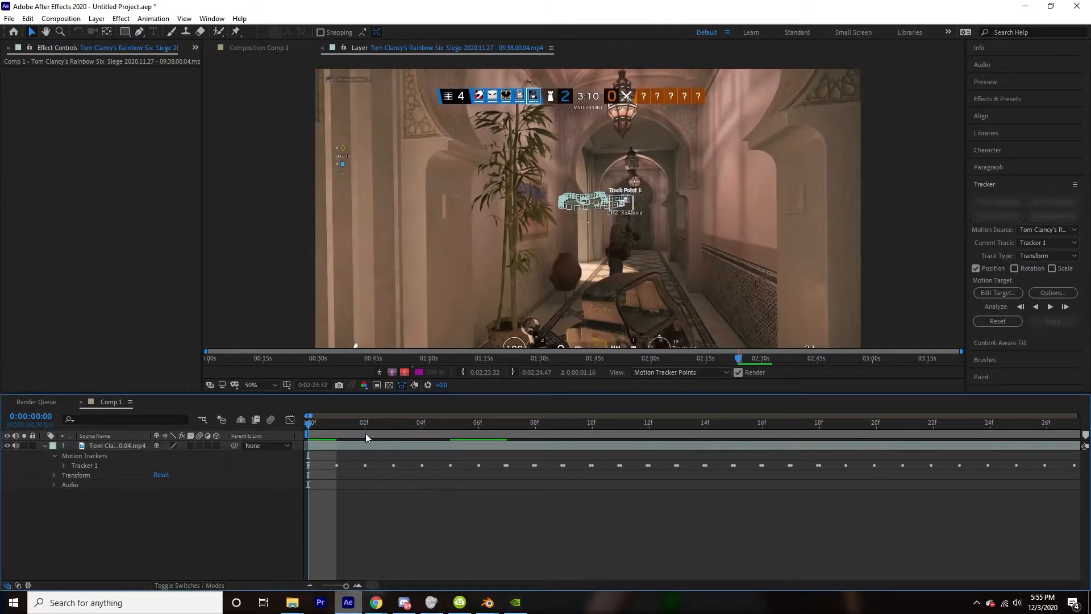
Add a null object layer to the composition.
left_click(96, 18)
mouse_move(131, 35)
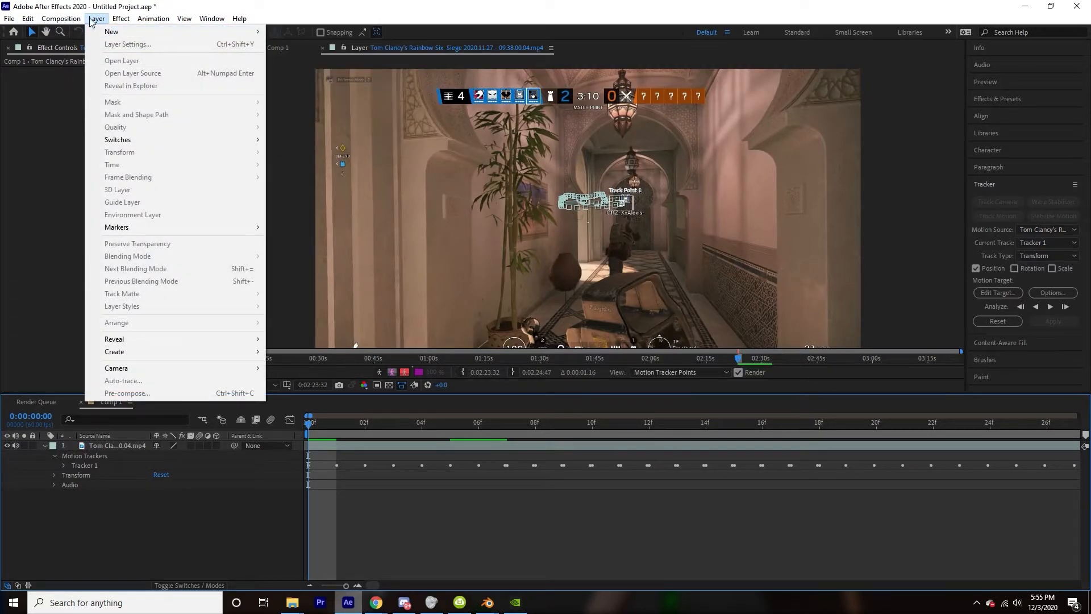
left_click(300, 82)
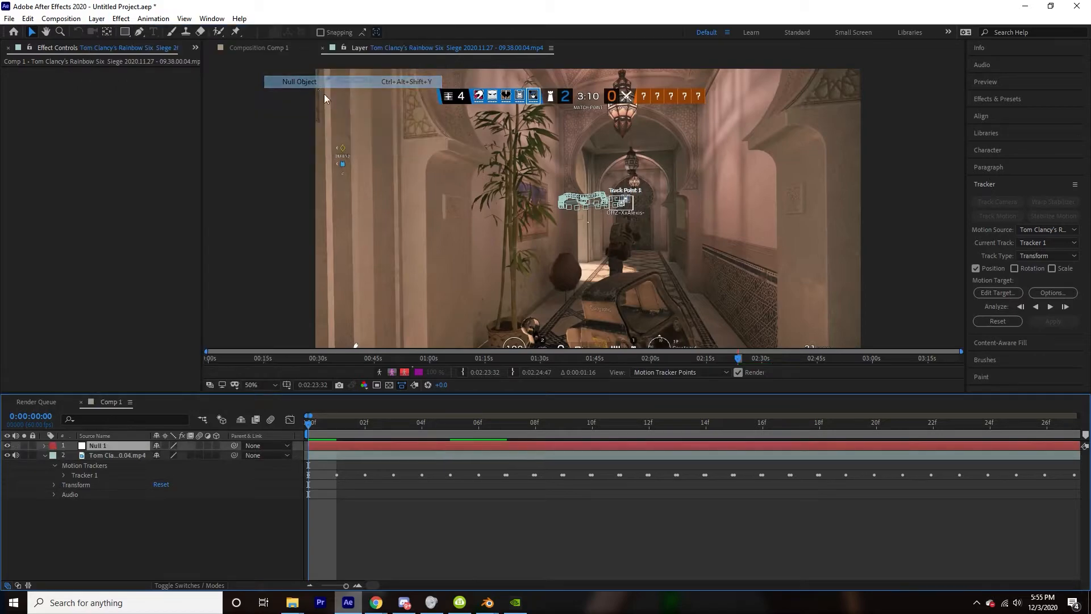
Set Null 1 as the motion target of the clip's tracker and apply the tracking data in X and Y.
left_click(742, 459)
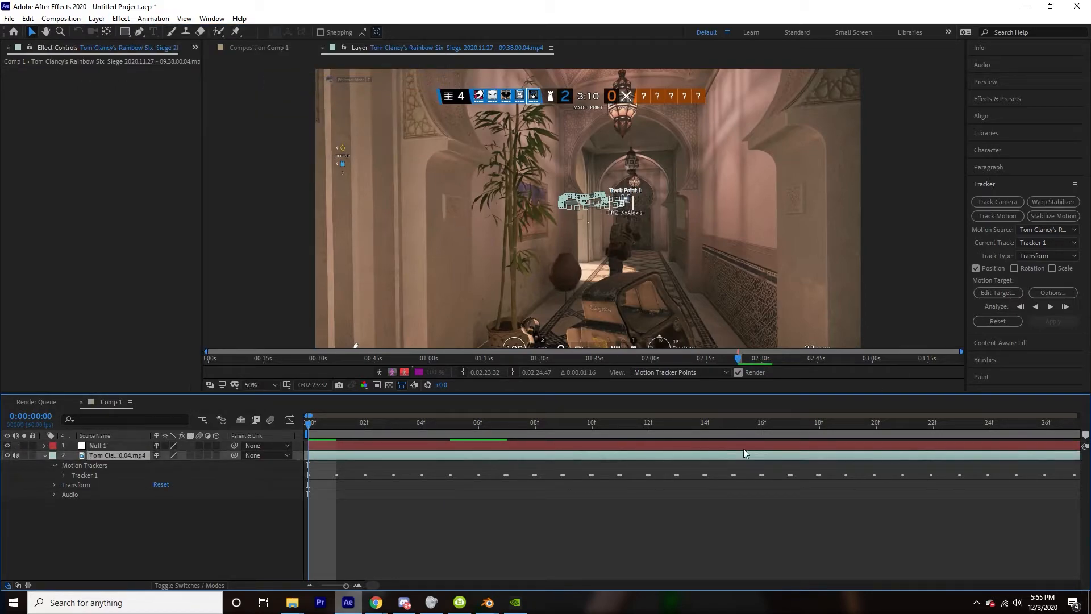
left_click(999, 292)
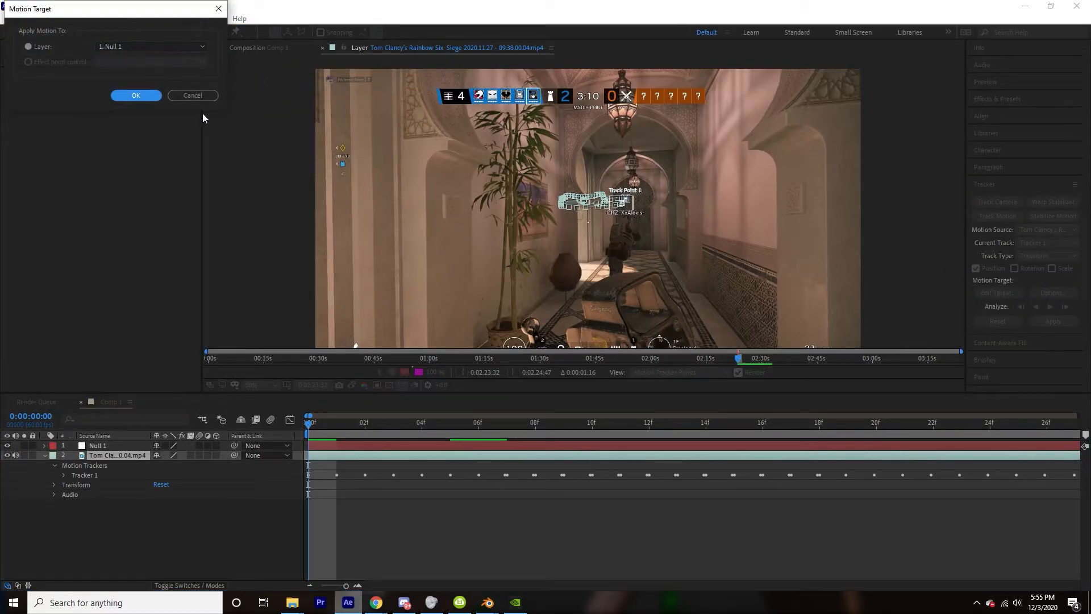
left_click(122, 48)
left_click(119, 58)
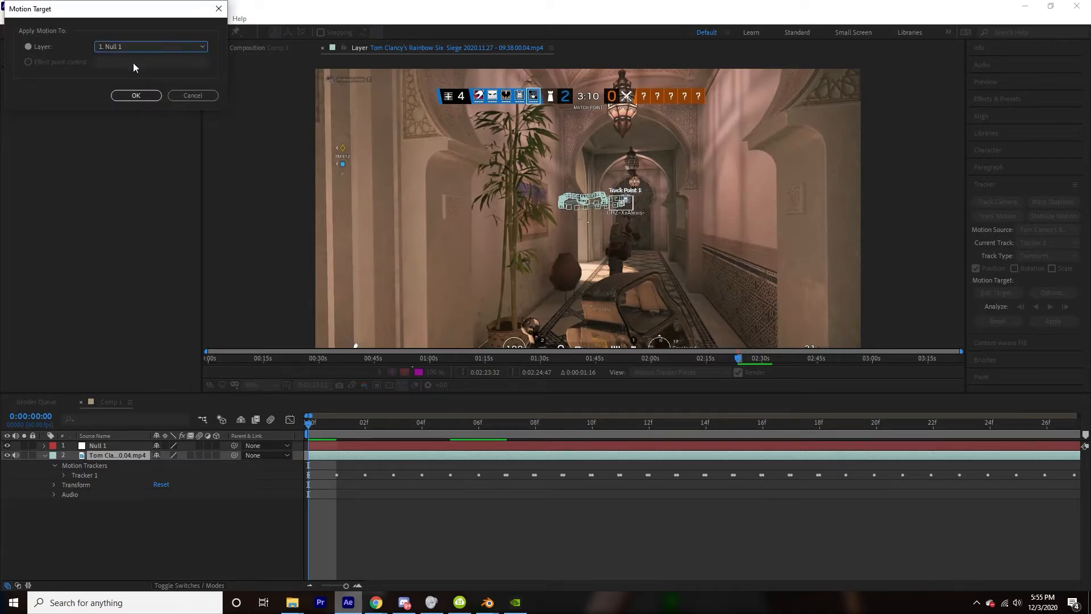
left_click(136, 96)
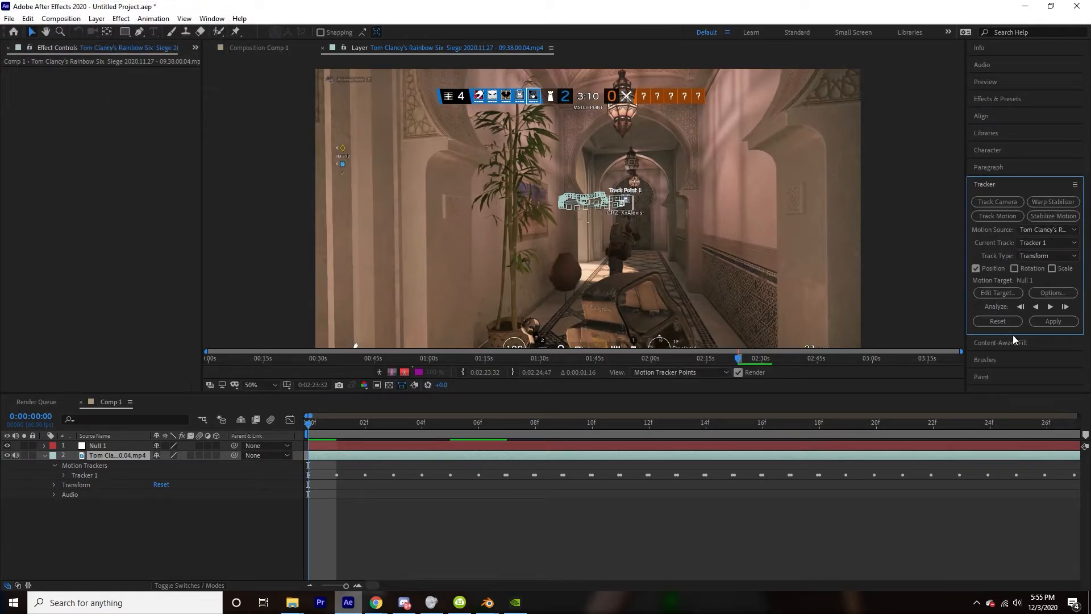
left_click(1053, 322)
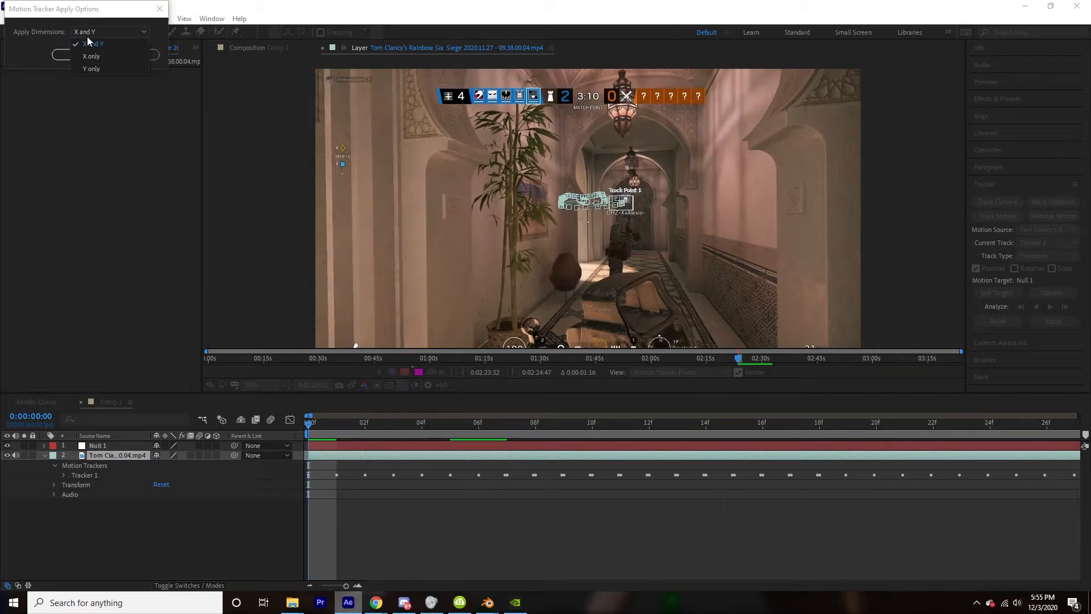
left_click(76, 54)
Preview the composition to check how closely the null follows the teammate's icon, finishing at the first frame.
scroll(531, 237, "up", 1)
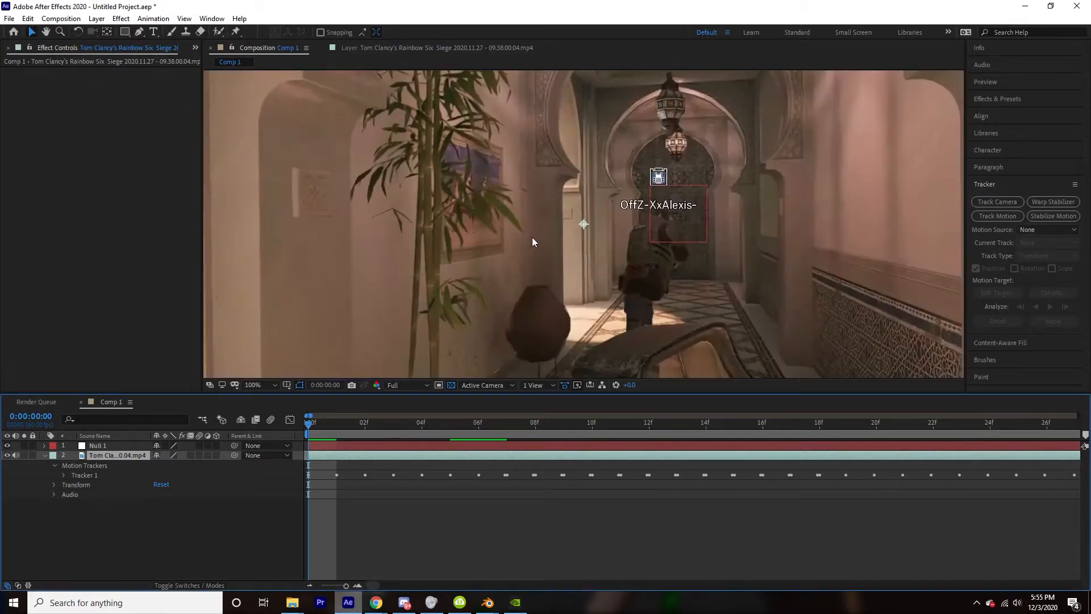
key("space")
key("space")
left_click_drag(477, 422, 489, 463)
key("minus")
key("minus")
key("minus")
key("minus")
key("minus")
left_click_drag(357, 433, 229, 435)
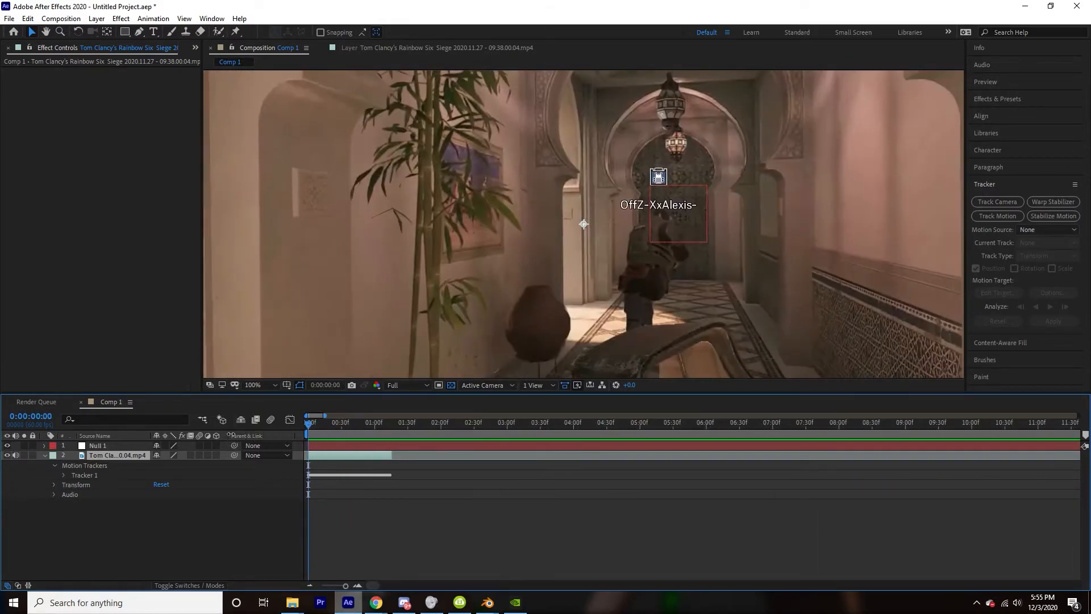
scroll(476, 233, "up", 2)
scroll(476, 231, "down", 2)
Bring the poggers image from the ~images folder into the composition as a layer above Null 1.
mouse_move(292, 601)
left_click(353, 546)
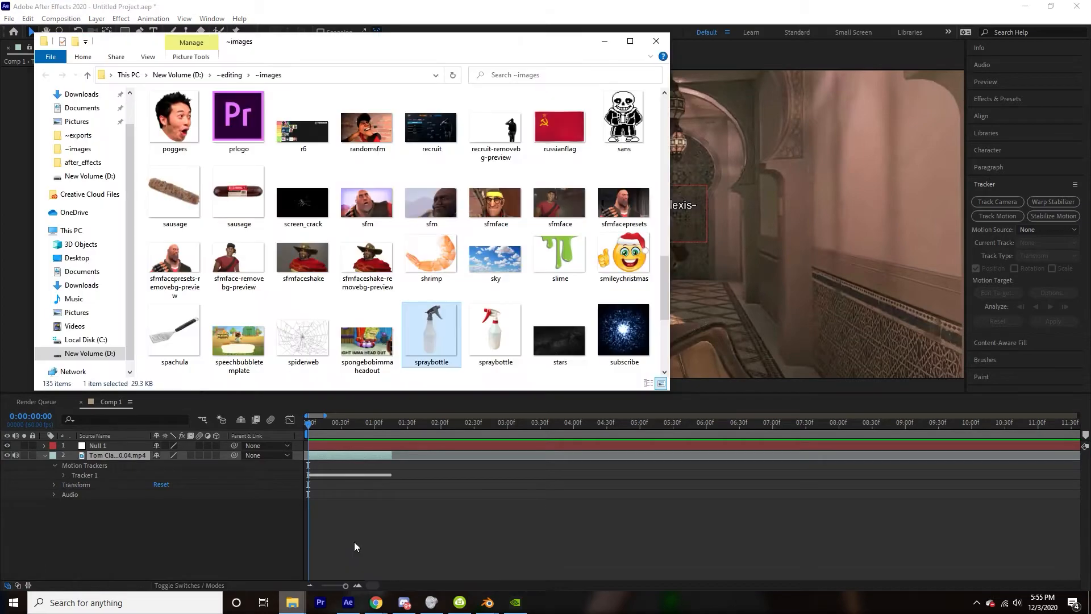
left_click(170, 141)
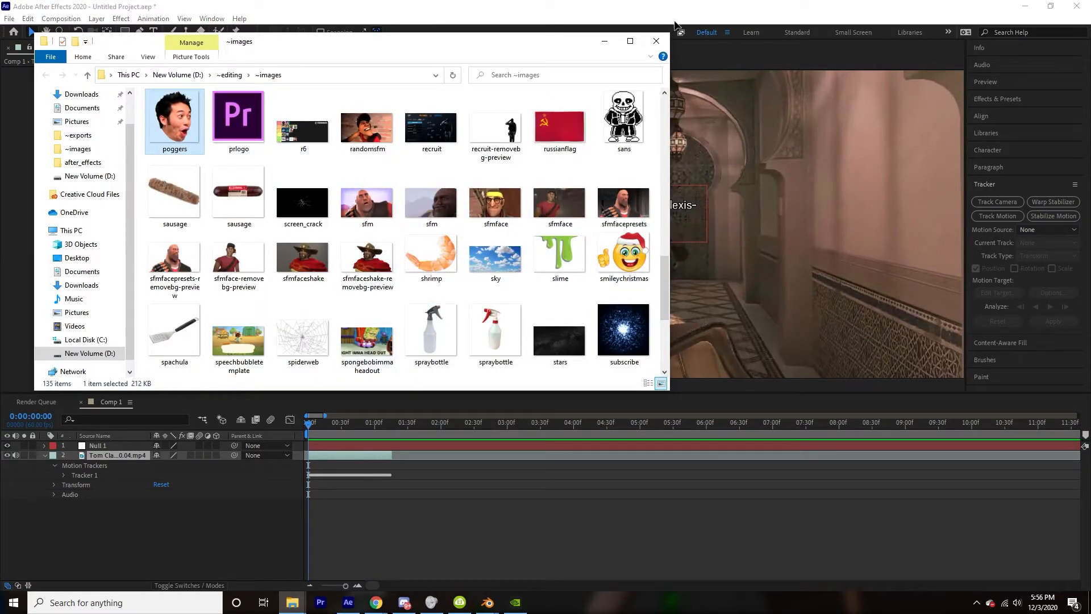
left_click(657, 40)
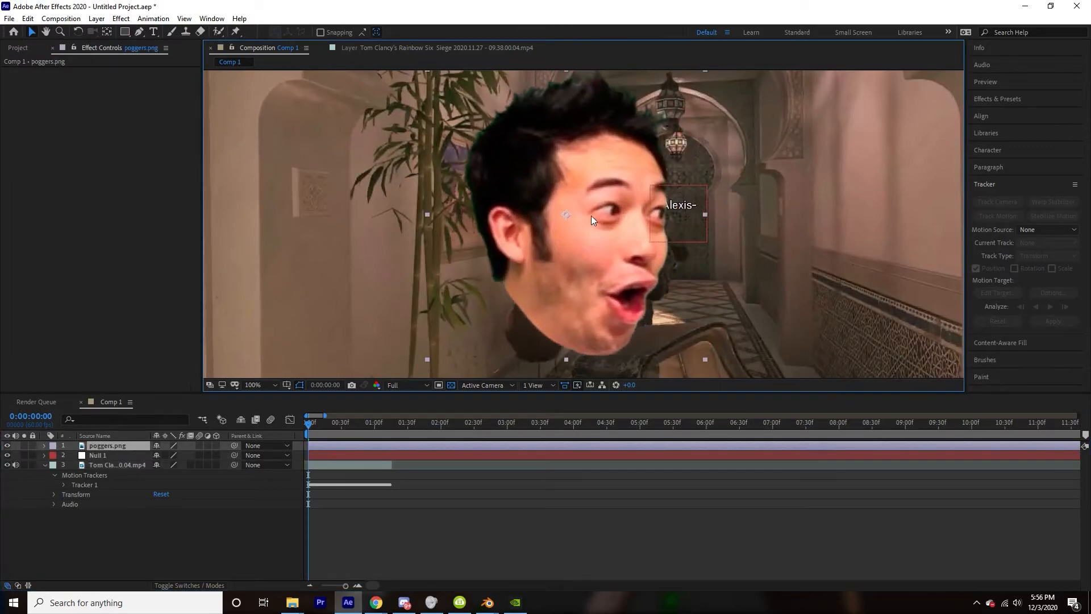
Shrink poggers.png, place it over the teammate's icon just above the name tag, and parent the layer to Null 1.
scroll(597, 219, "down", 2)
left_click_drag(643, 149, 645, 197)
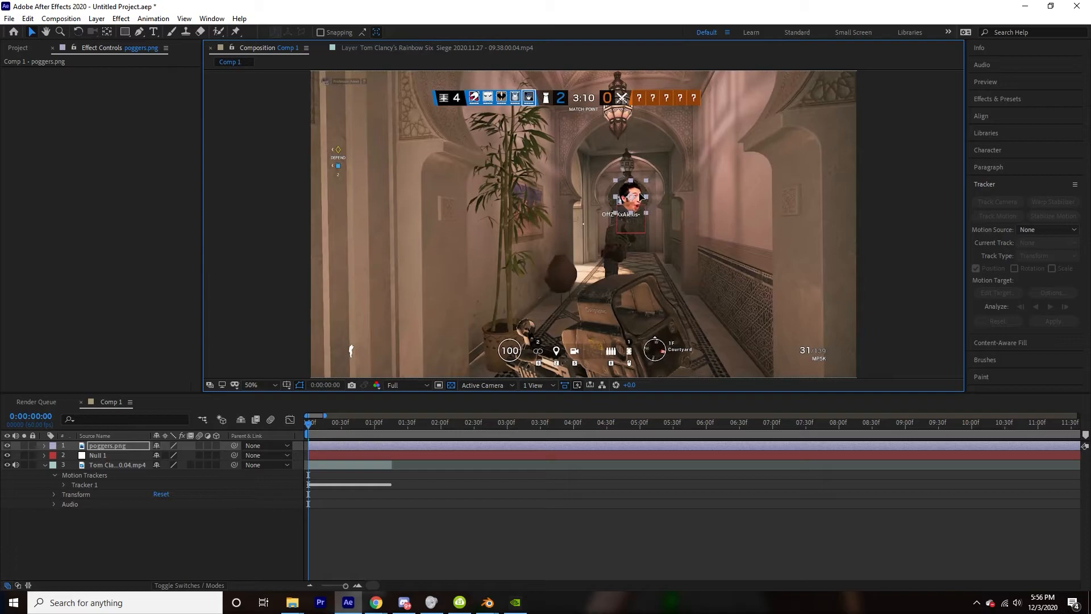
scroll(659, 192, "up", 2)
left_click_drag(779, 138, 743, 141)
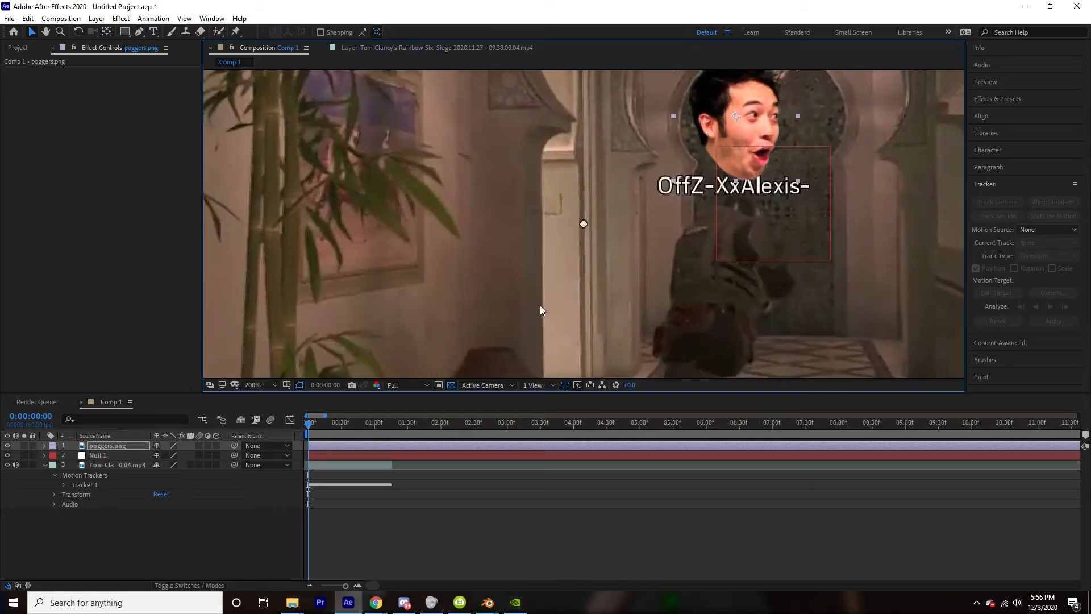
left_click_drag(234, 446, 98, 455)
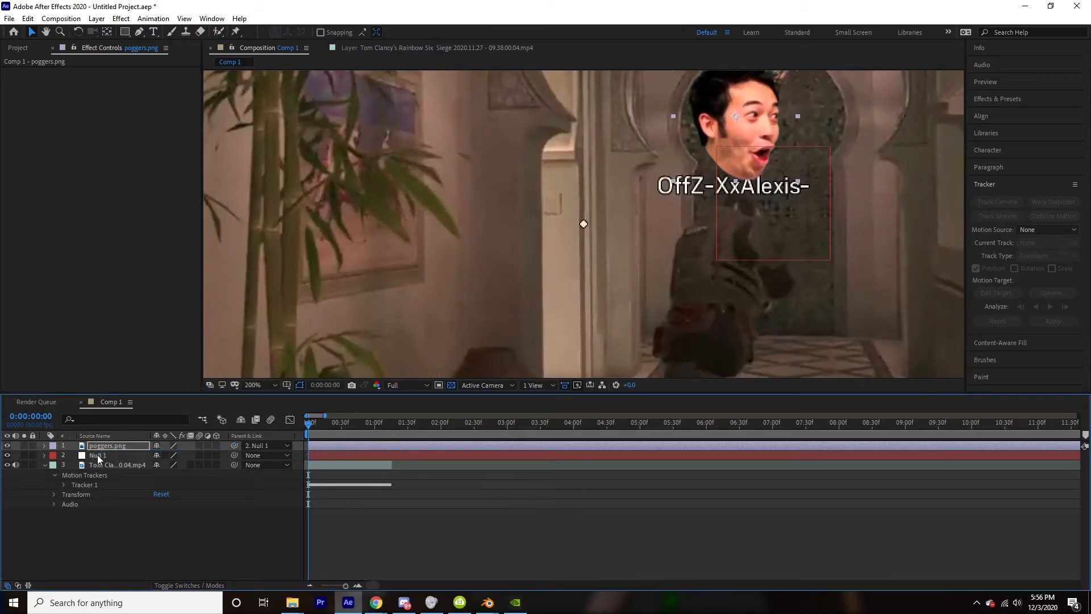
Preview the composition several times from near the start to check how closely the face image follows the teammate, finishing at frame 19.
scroll(615, 201, "down", 2)
scroll(616, 201, "down", 2)
key("space")
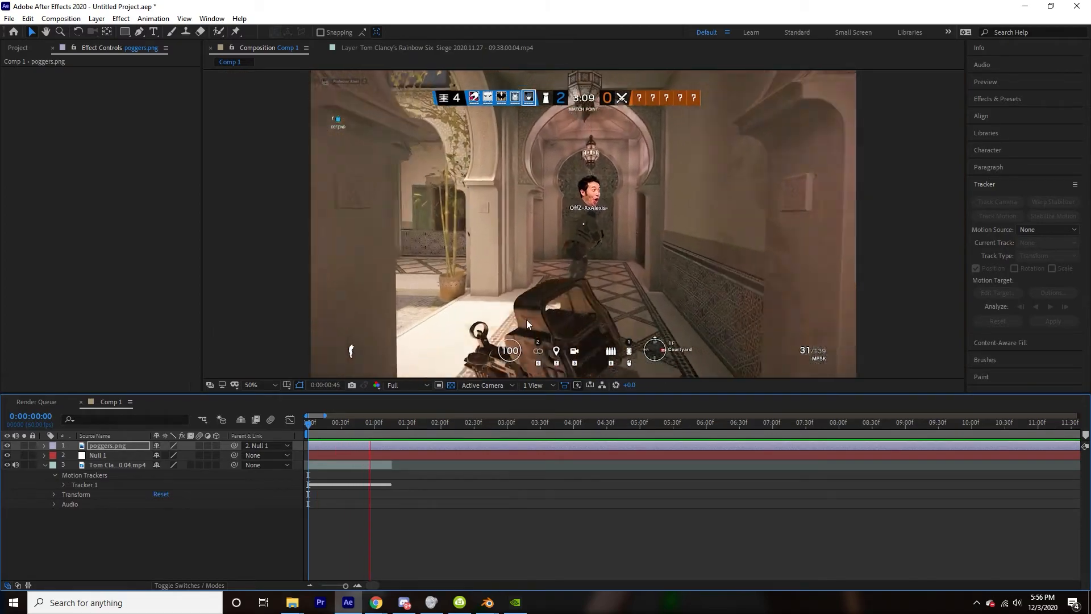
left_click_drag(349, 441, 294, 441)
key("space")
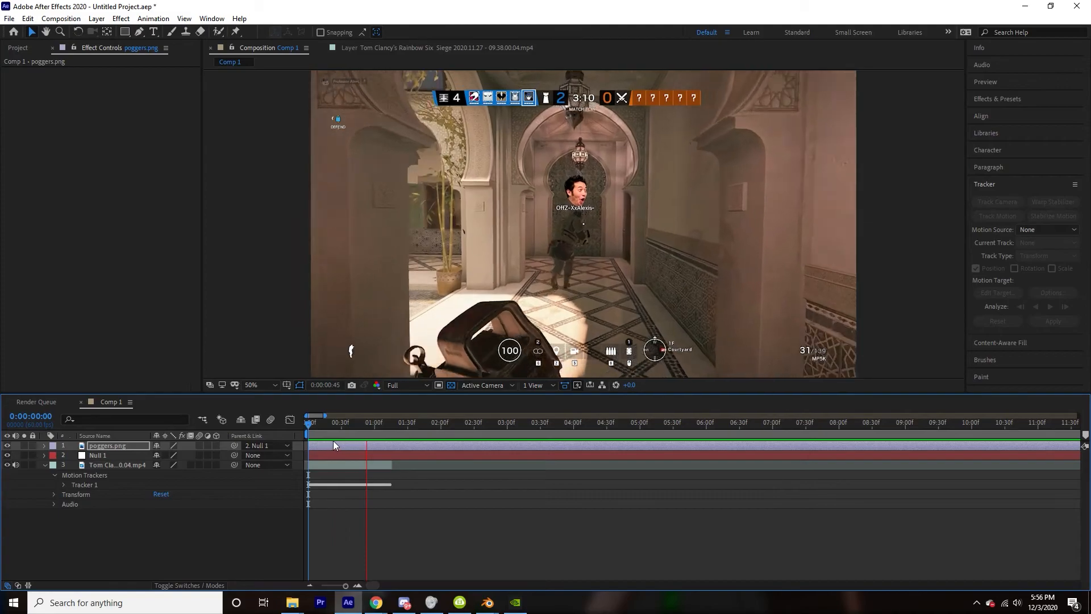
key("space")
left_click_drag(358, 433, 296, 438)
key("space")
key("space")
key("space")
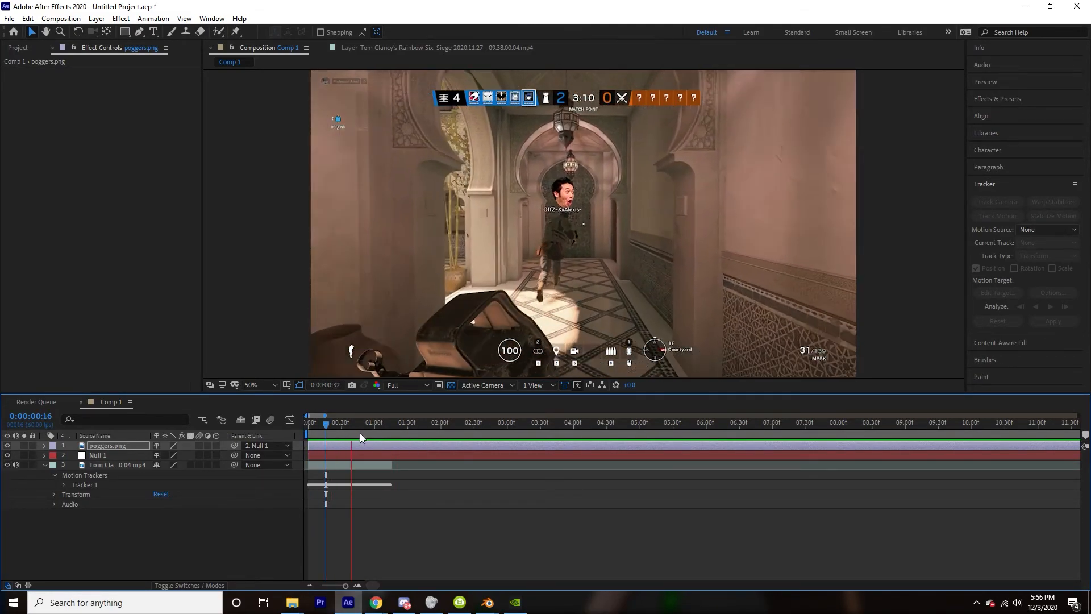
left_click(329, 437)
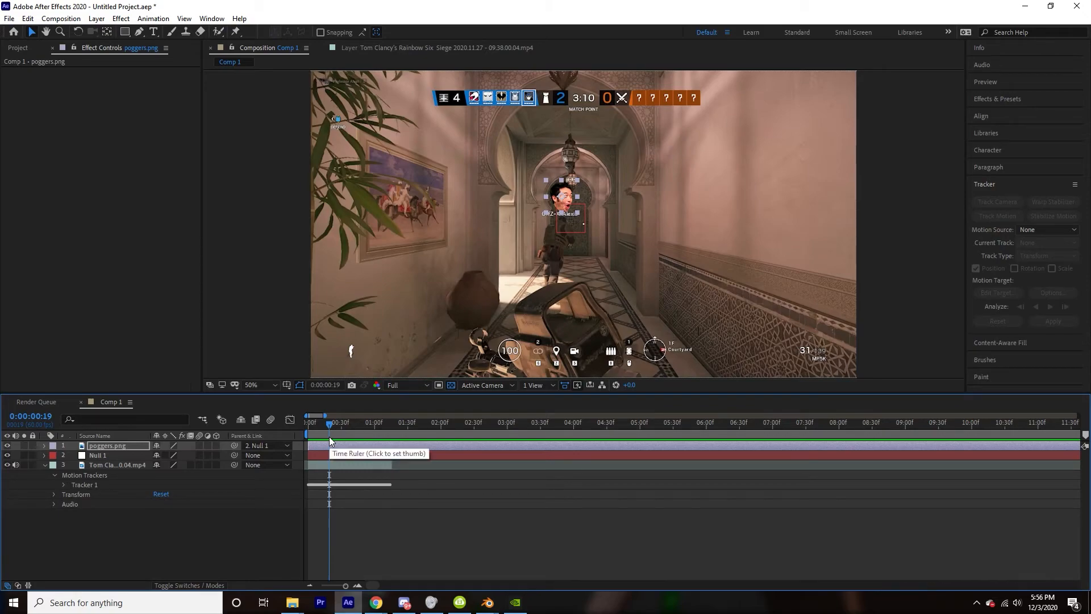